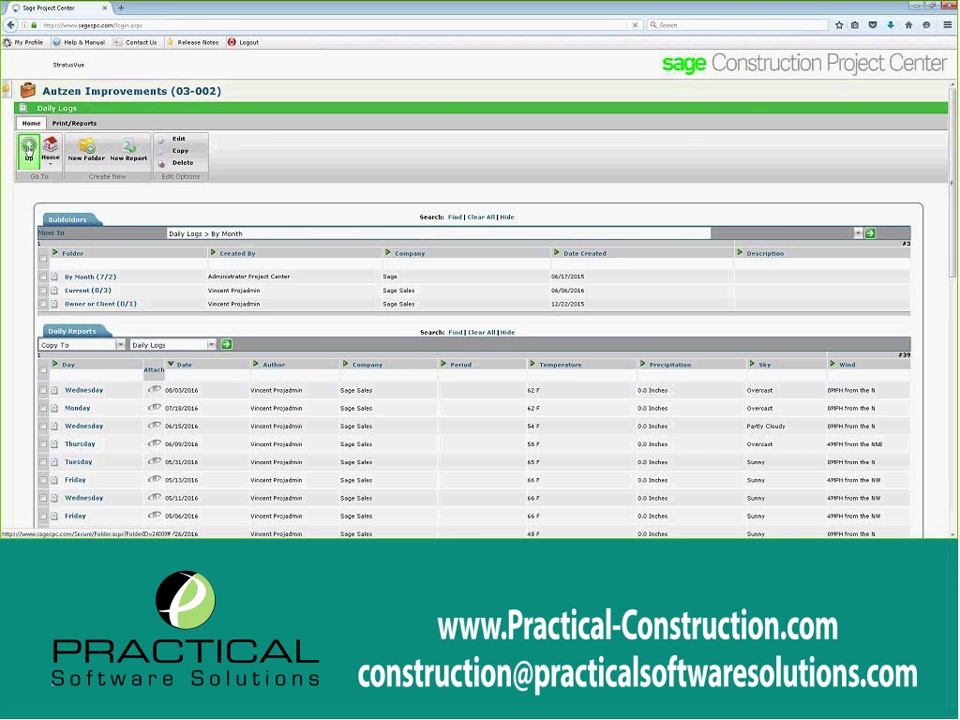
- Leave the daily logs and open the Submittals Detail report from the Autzen Improvements project's submittal reports
left_click(28, 150)
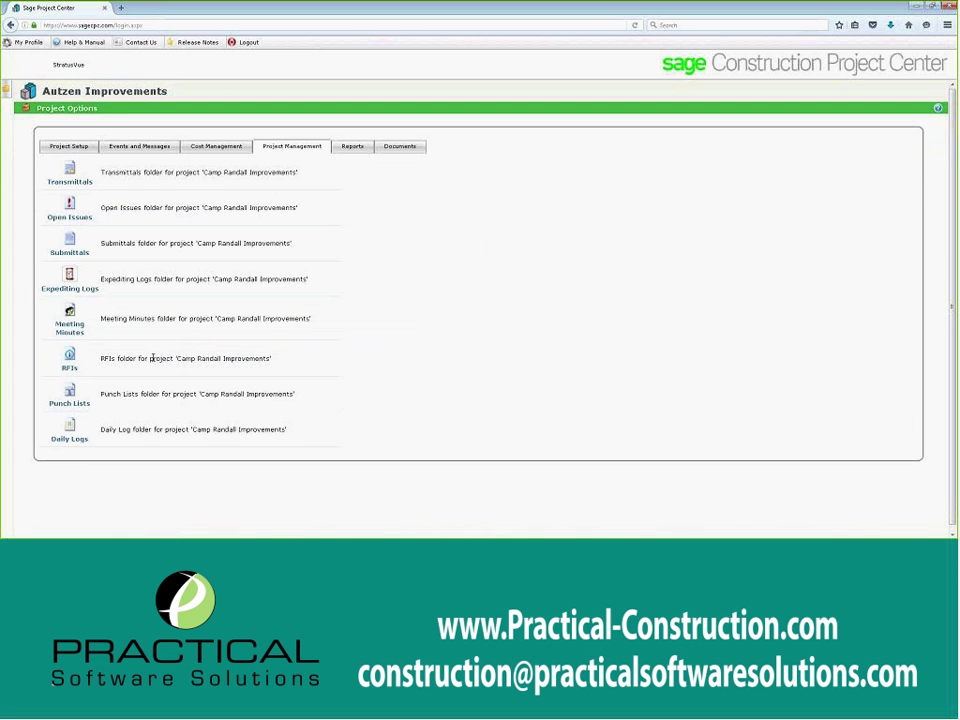
left_click(357, 149)
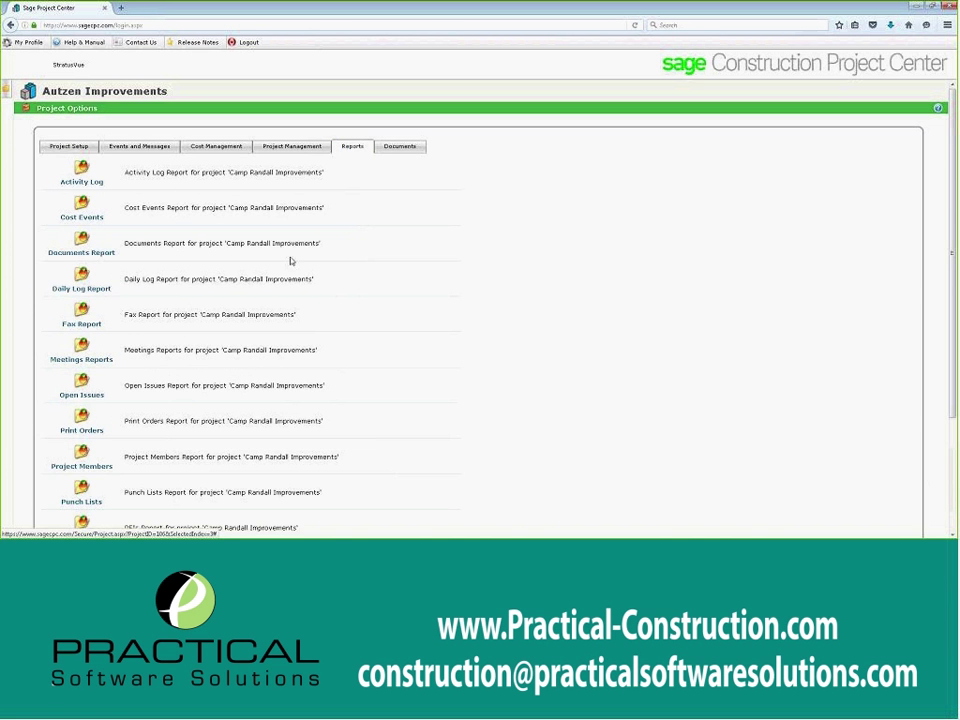
scroll(172, 390, "down", 1)
scroll(172, 390, "down", 1)
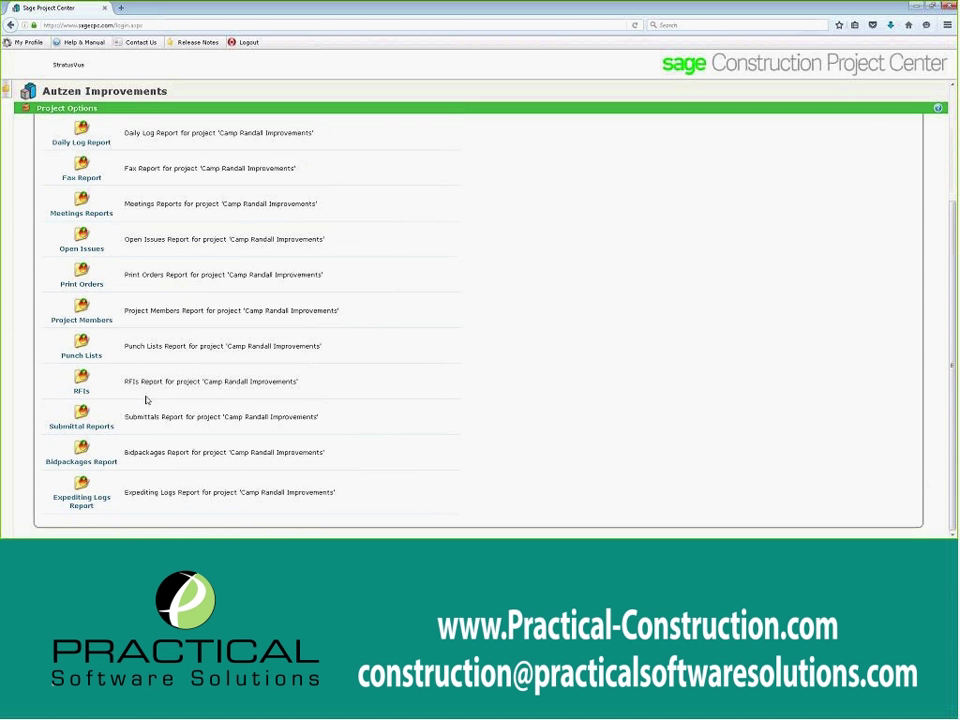
left_click(90, 428)
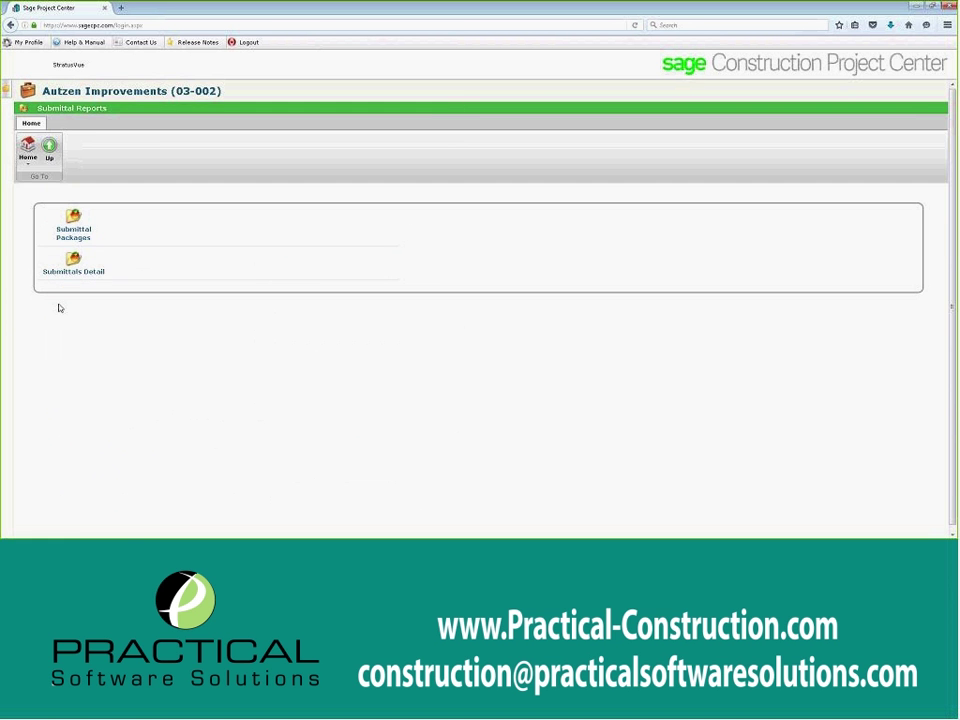
left_click(75, 276)
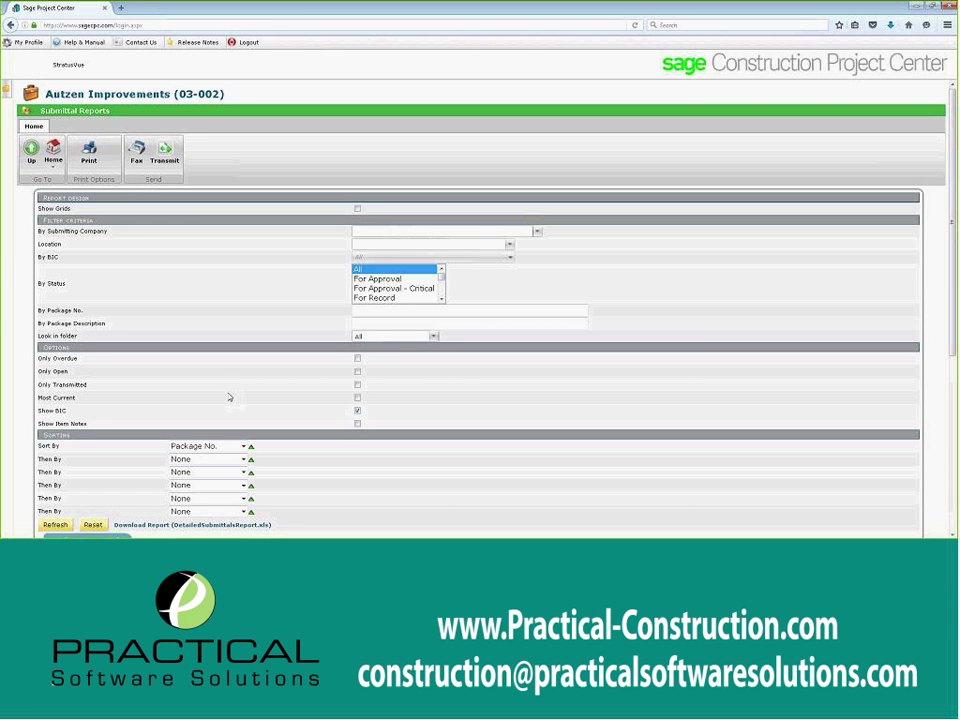
- Generate the printable Submittal Detail Report limited to open items, read it at 150% zoom, and close it
left_click(358, 372)
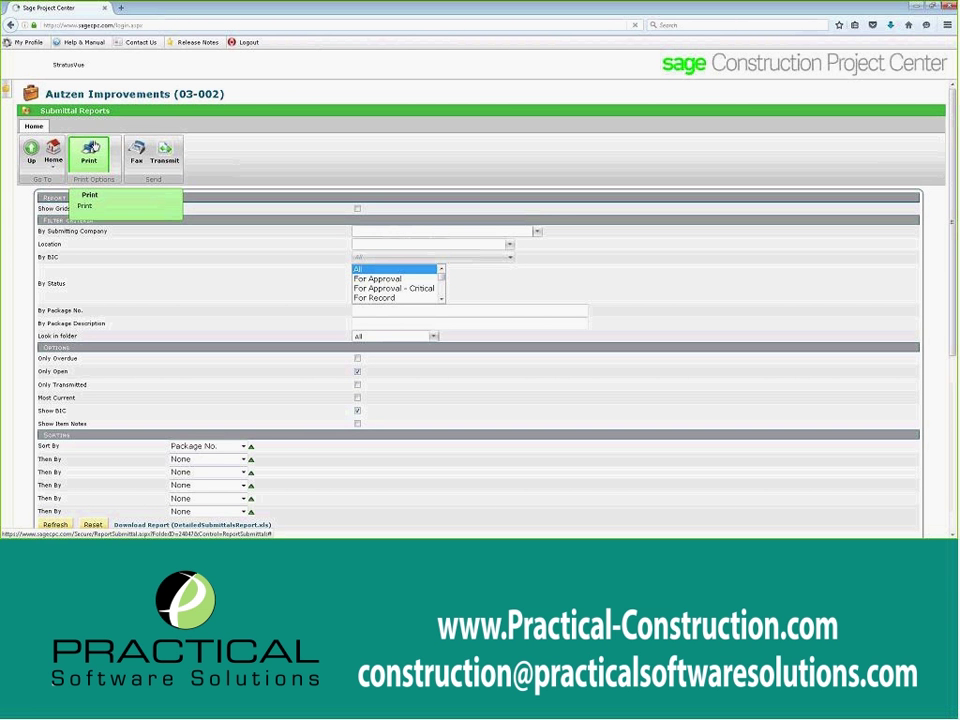
left_click(93, 147)
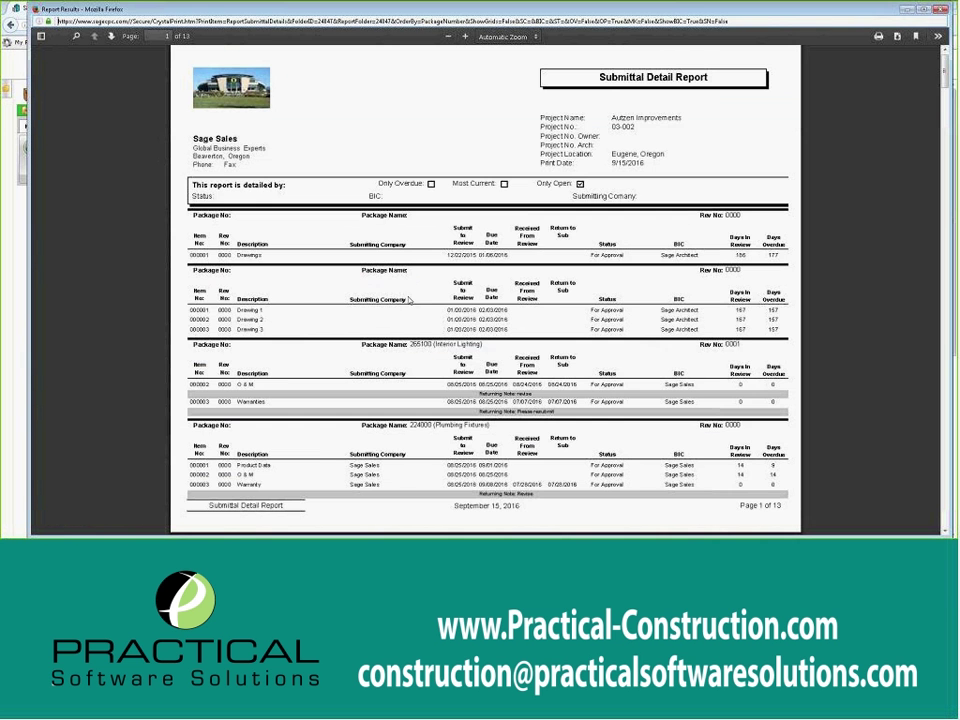
left_click(465, 37)
left_click(465, 37)
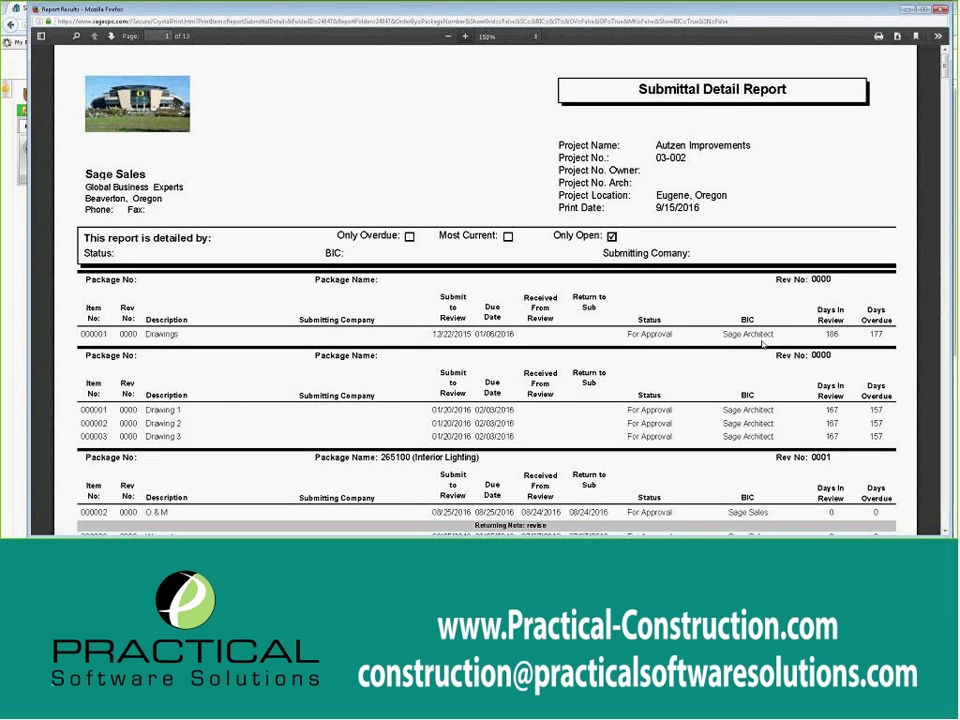
scroll(791, 431, "down", 3)
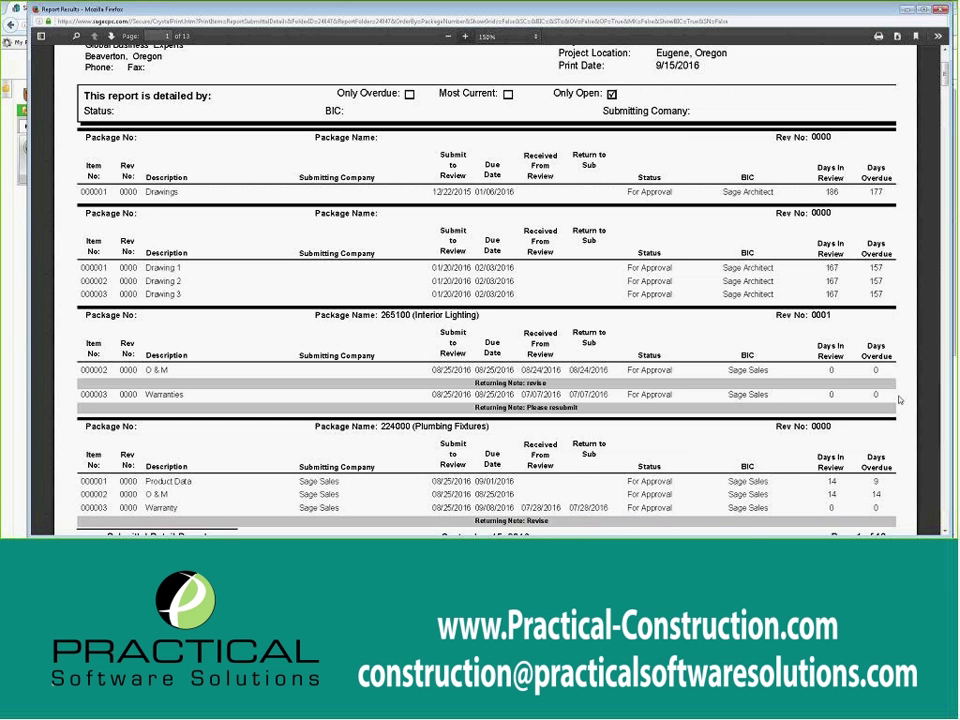
scroll(900, 398, "down", 7)
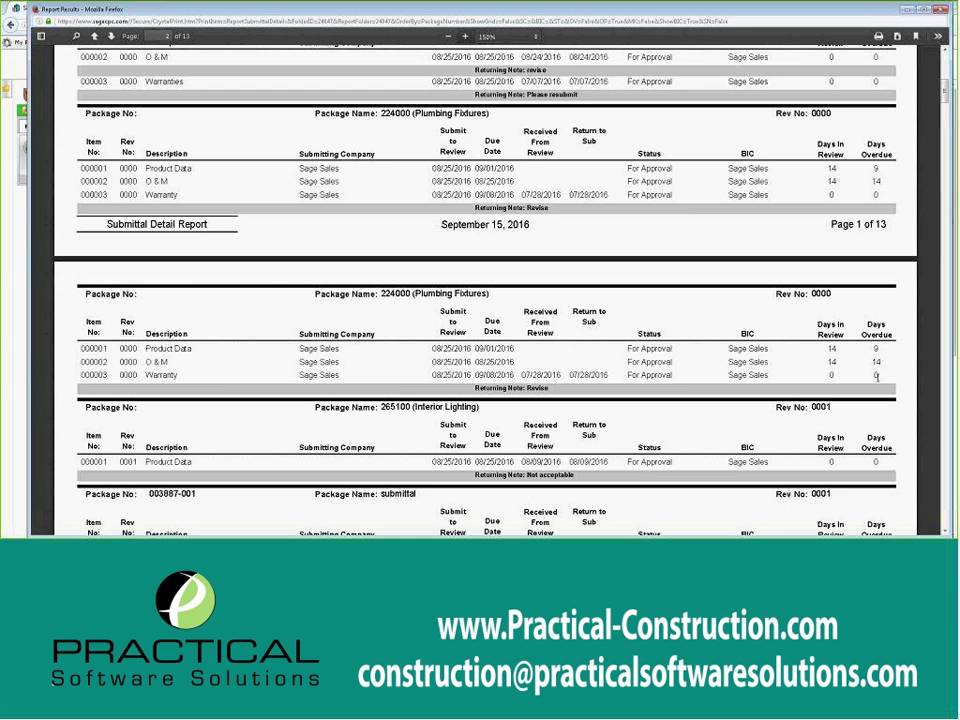
key("ctrl+w")
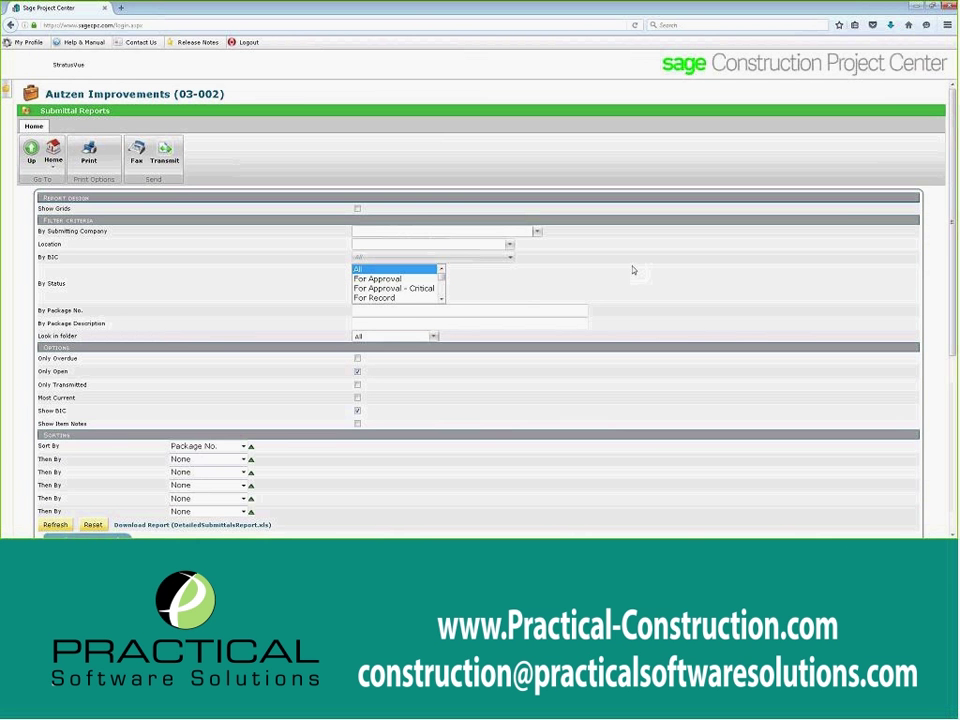
- Open the project's Activity Log report from the project tree and examine the previewed activity records
left_click(8, 80)
left_click(100, 352)
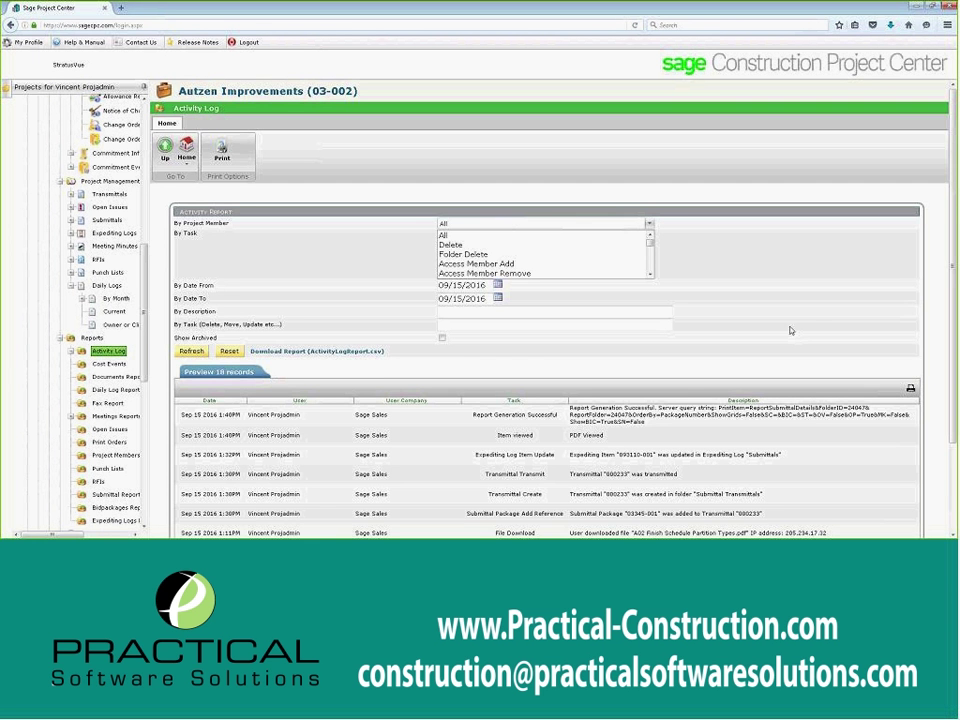
scroll(790, 330, "down", 3)
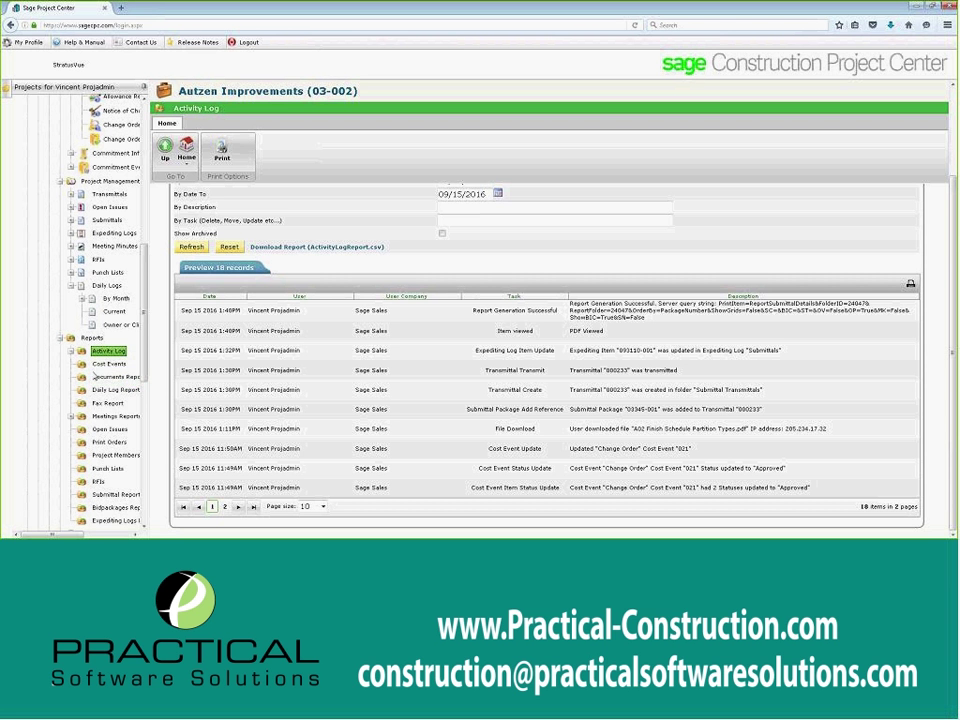
- Generate the printable Daily Log Report for 09/01/2016 through 09/15/2016, review its entries, and close it
left_click(115, 389)
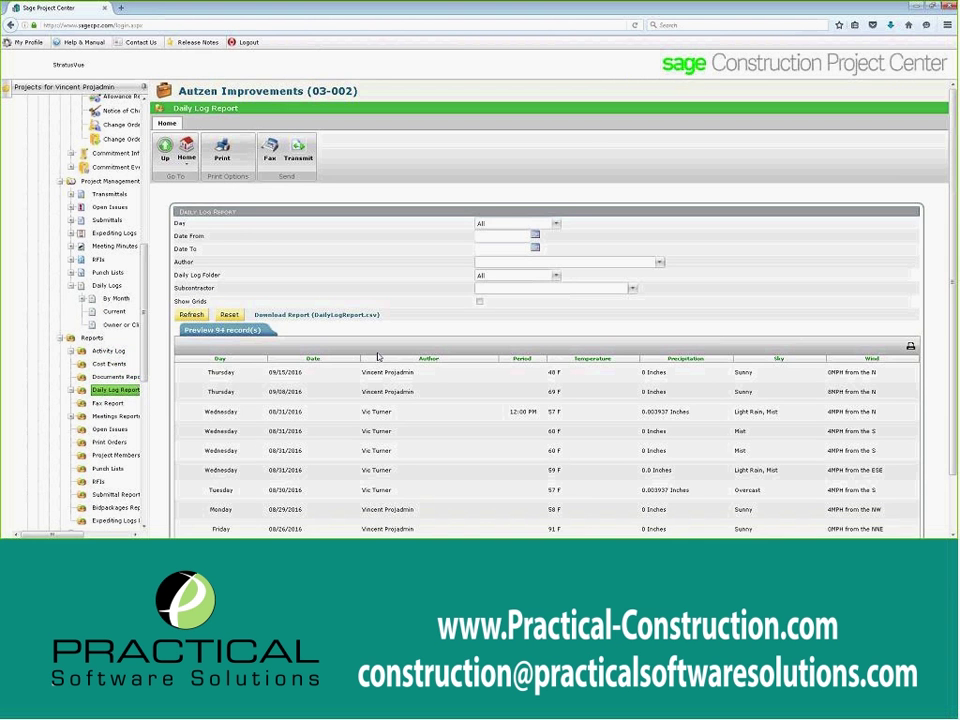
left_click(535, 234)
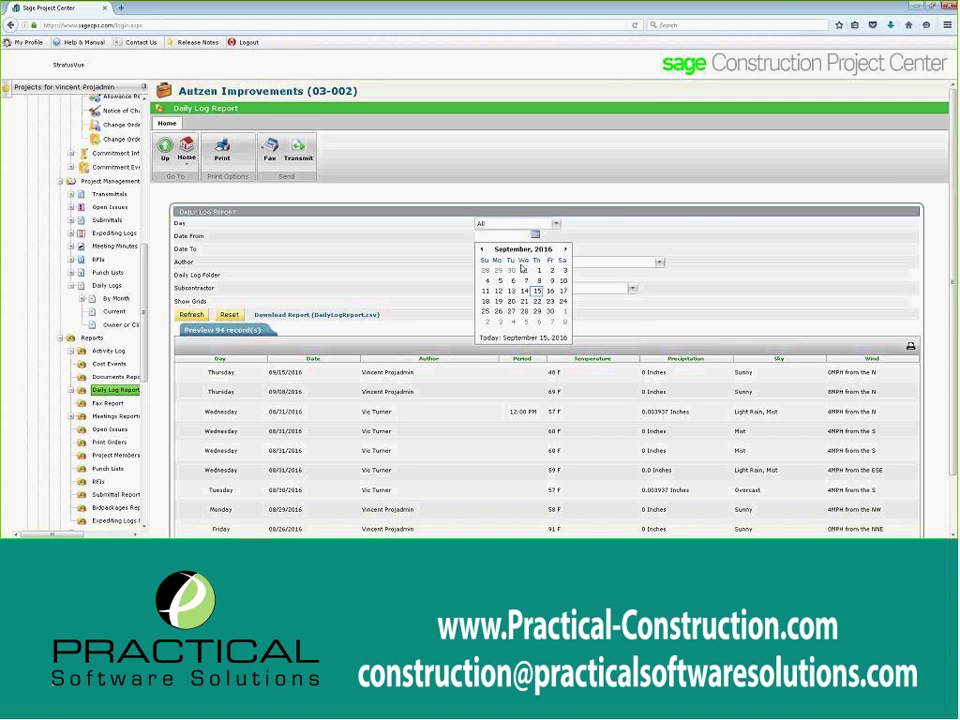
left_click(539, 270)
left_click(535, 248)
left_click(536, 303)
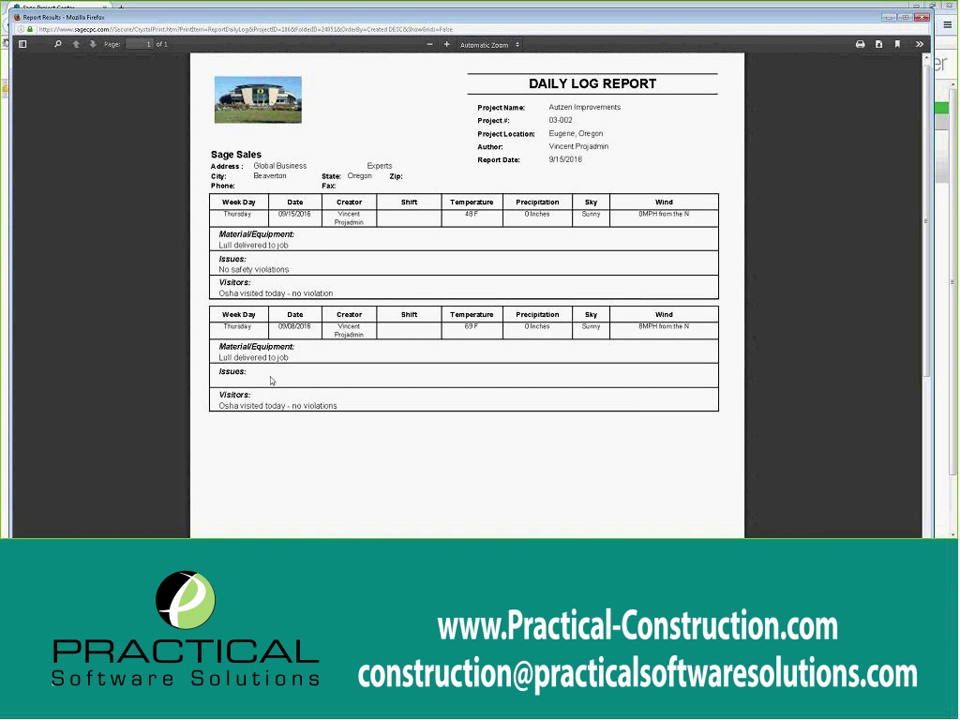
scroll(390, 418, "down", 3)
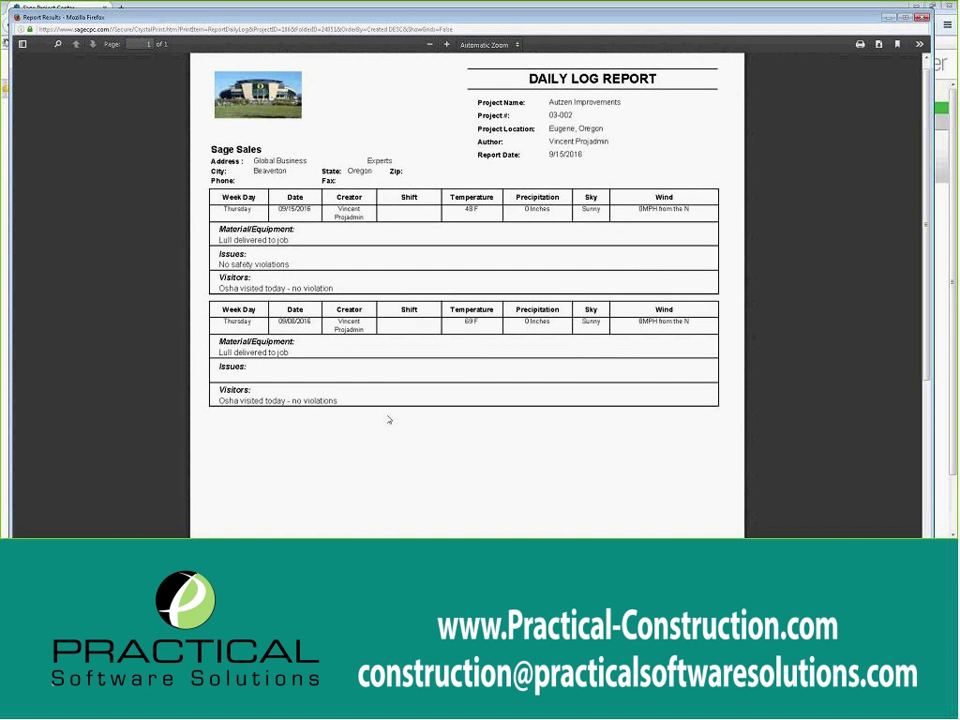
scroll(391, 419, "up", 4)
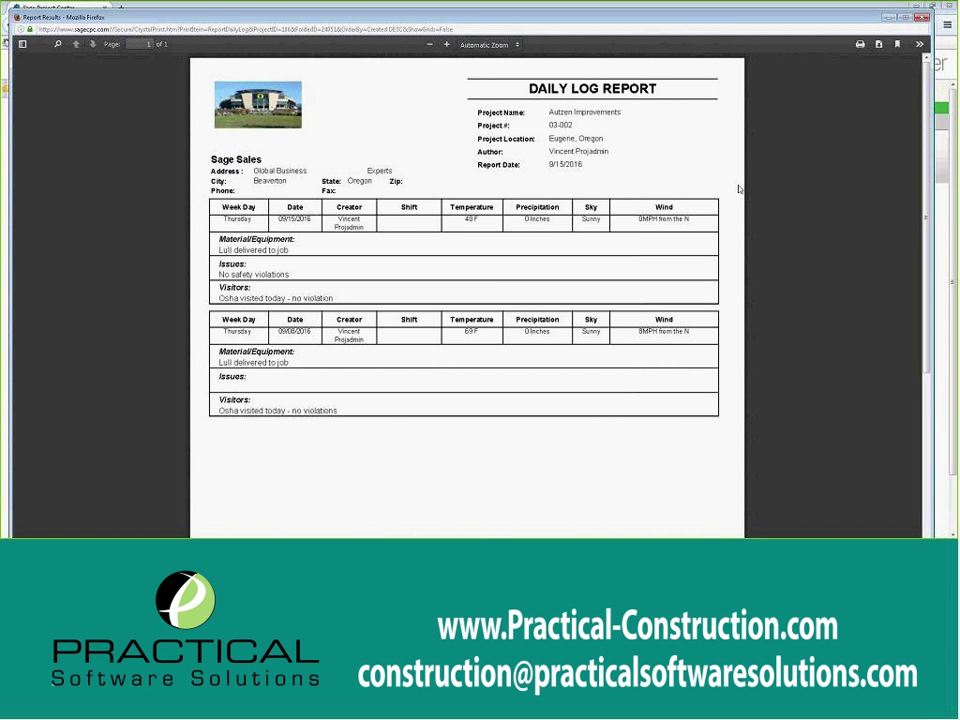
left_click(922, 18)
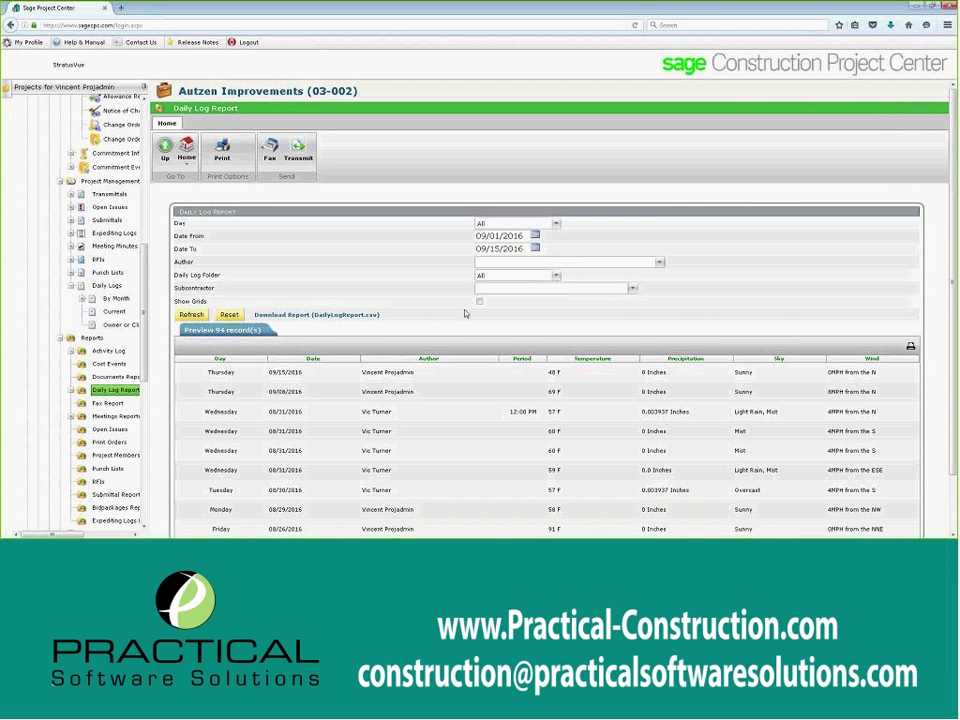
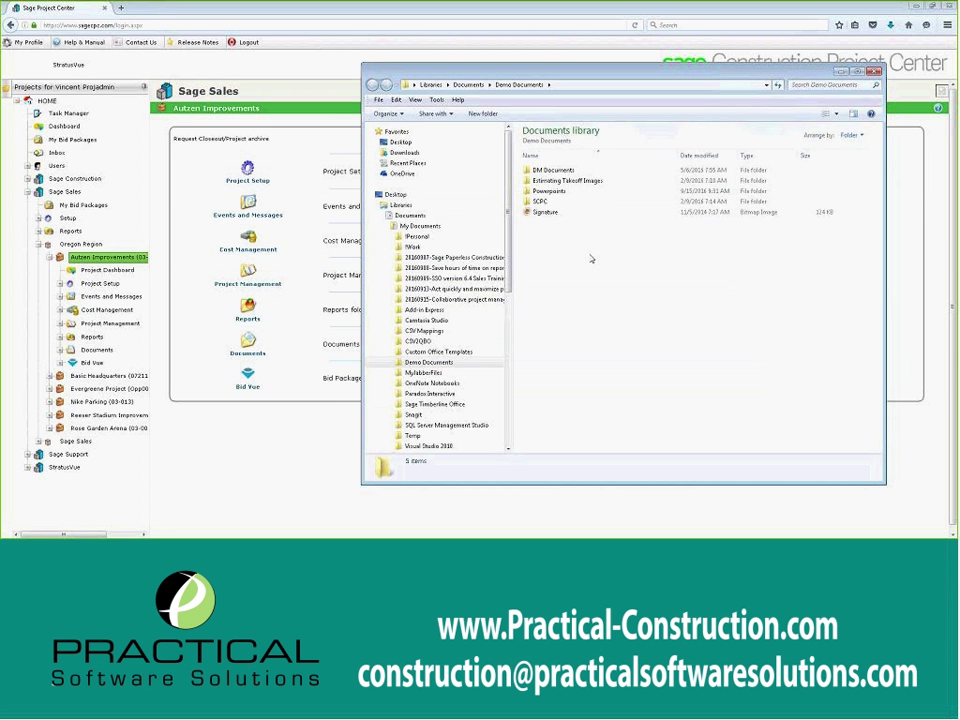
- Open the Index page of the closeout archive in the SCPC > SCPC Closeout > SageCPC Branded folder
left_click(540, 201)
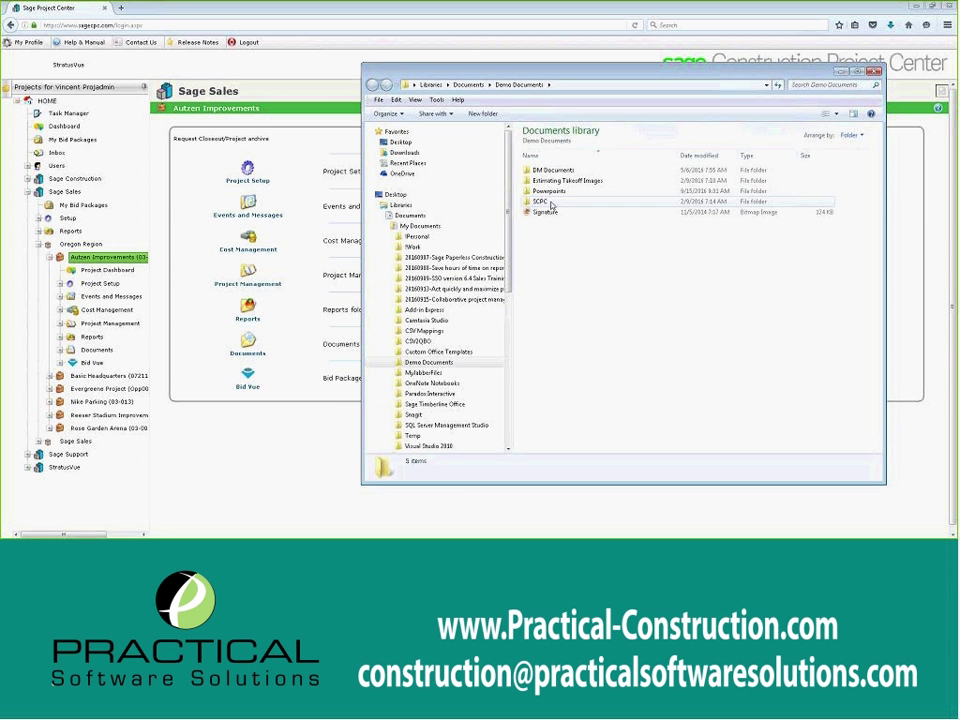
double_click(540, 201)
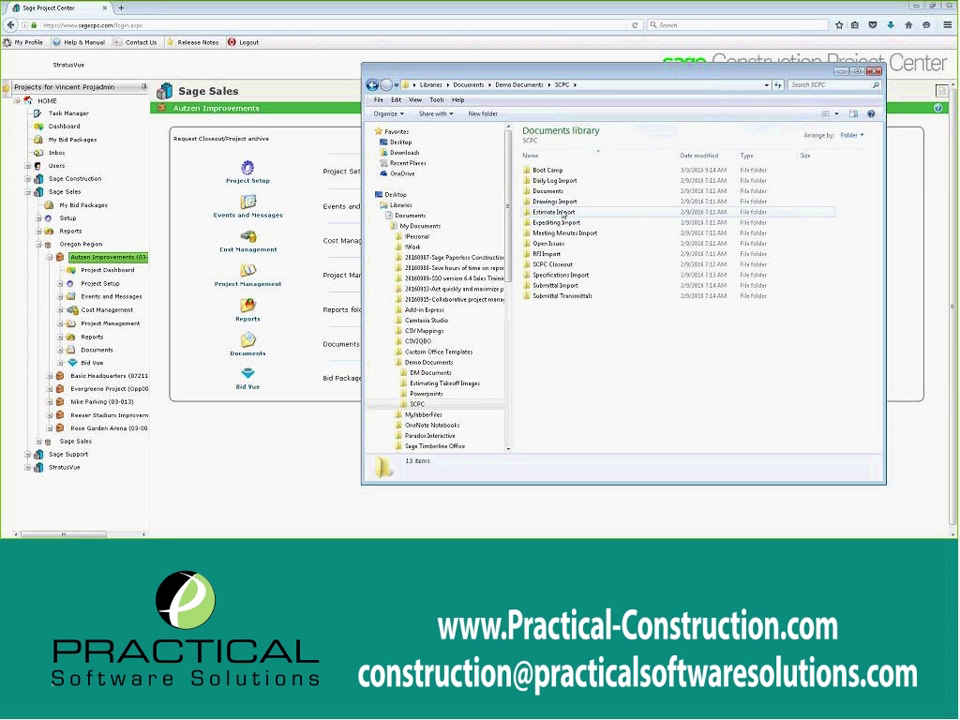
double_click(553, 265)
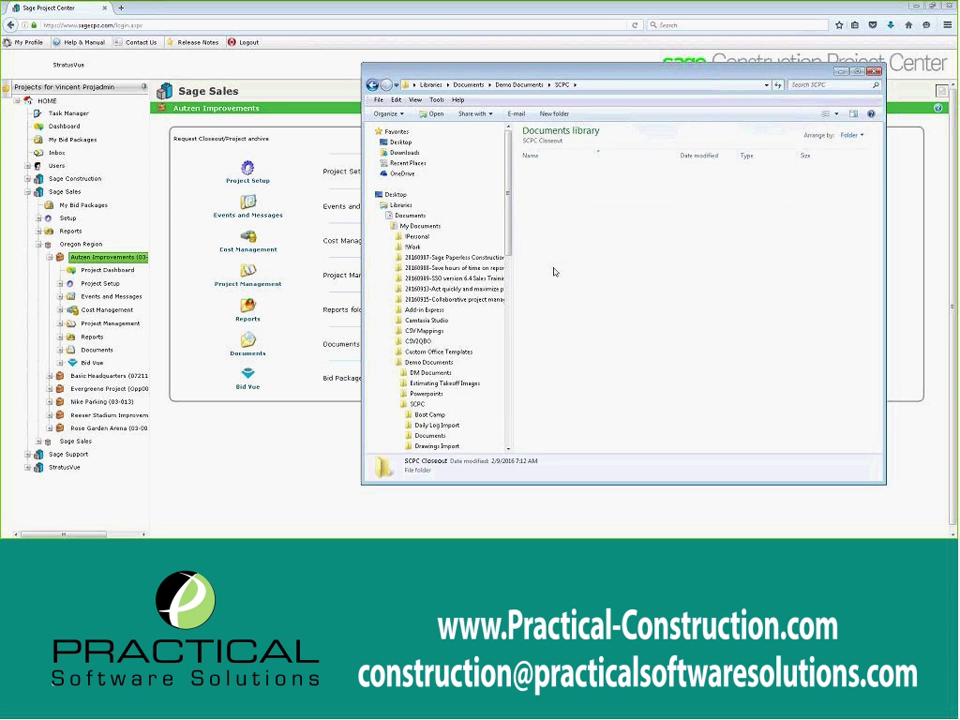
left_click(548, 182)
double_click(548, 185)
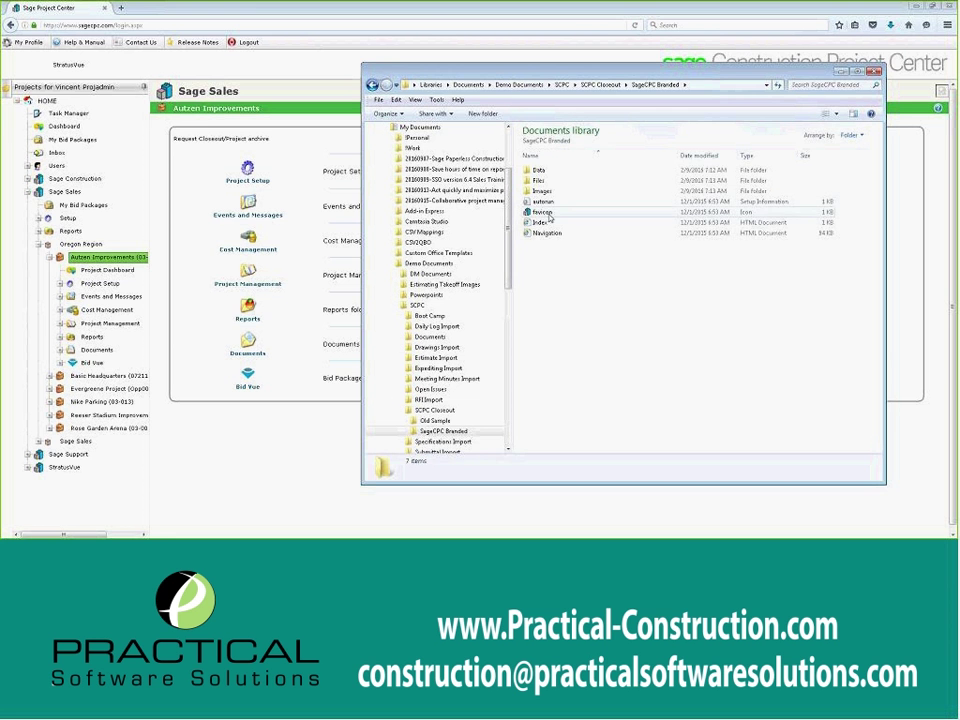
left_click(540, 223)
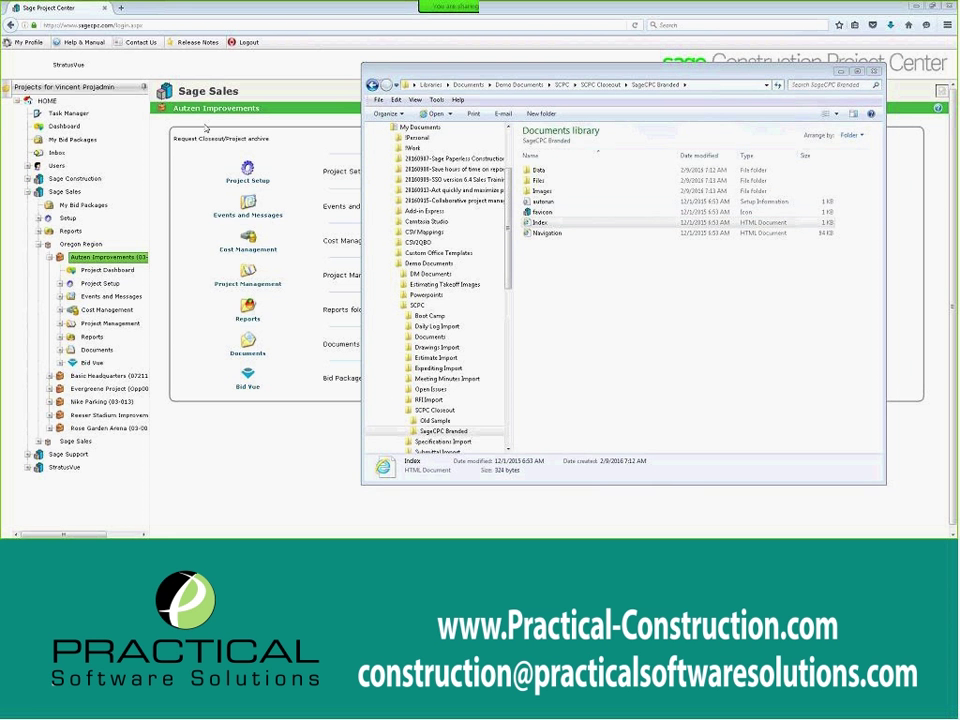
key("Return")
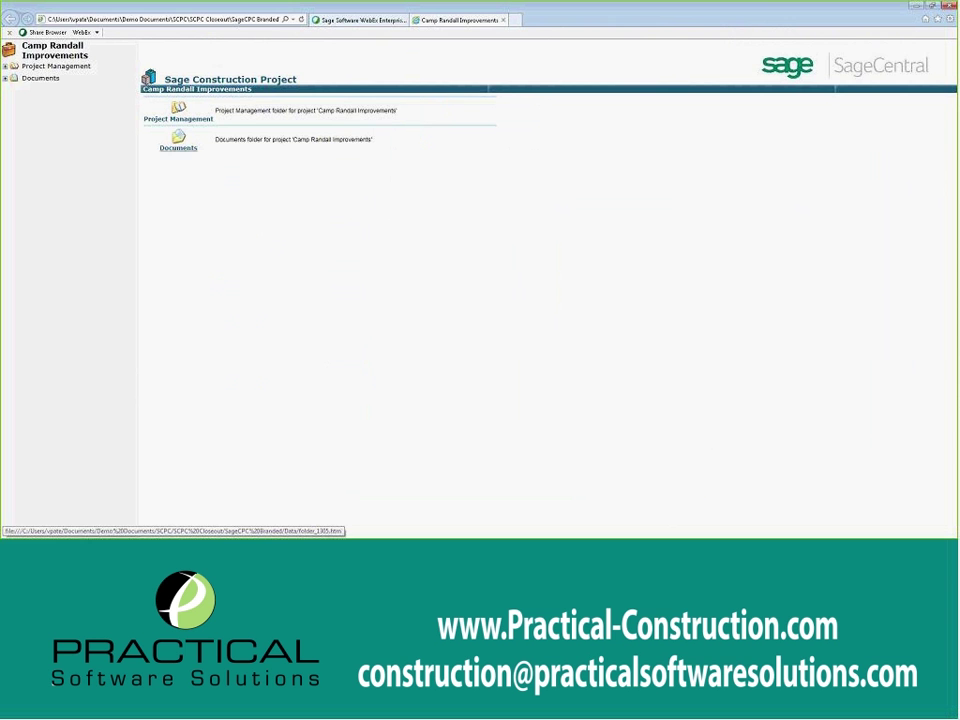
- Check the Addenda folder under Plans in the archived Camp Randall Improvements project, and return to its Documents section
left_click(180, 147)
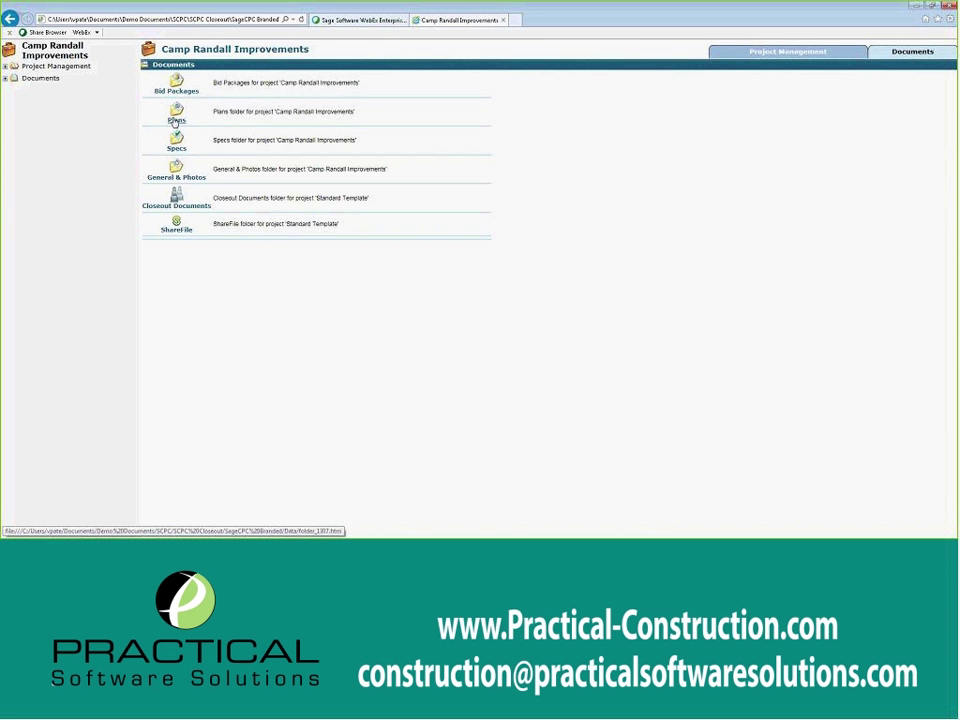
left_click(174, 122)
left_click(163, 166)
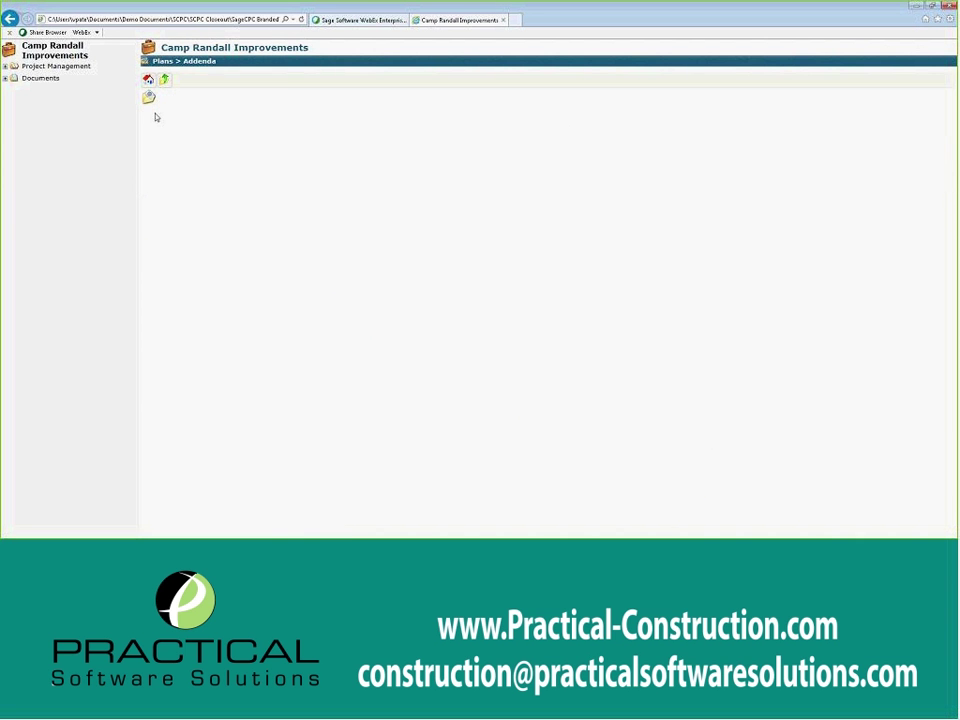
left_click(150, 84)
left_click(180, 147)
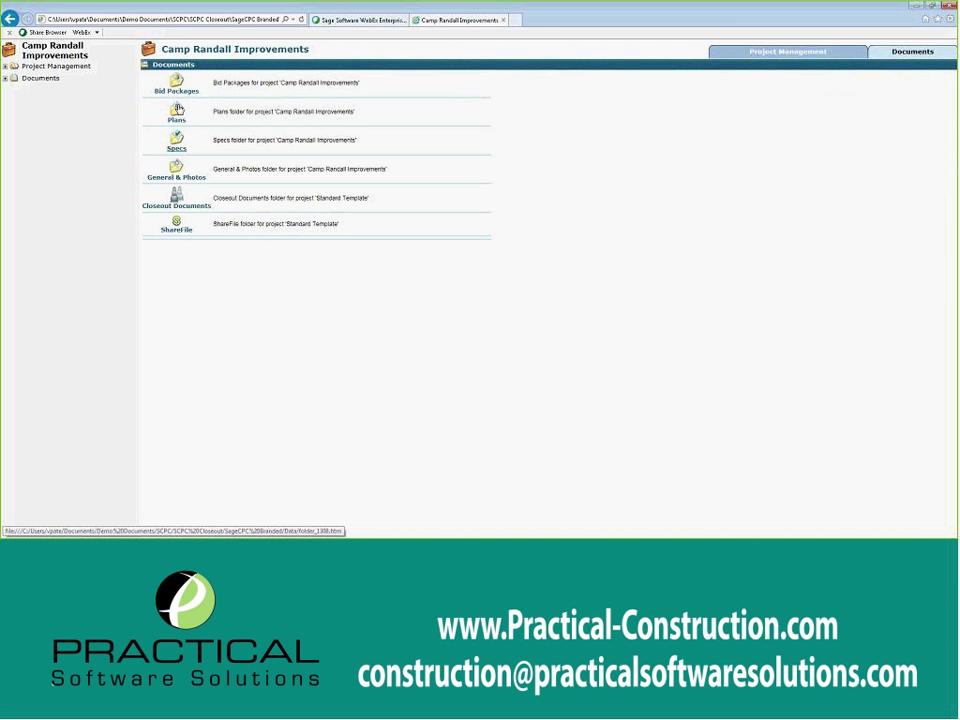
- View the REV001 PDF of architectural floor plan A100 from Current Plans, and return to the archived project page
left_click(176, 118)
left_click(171, 141)
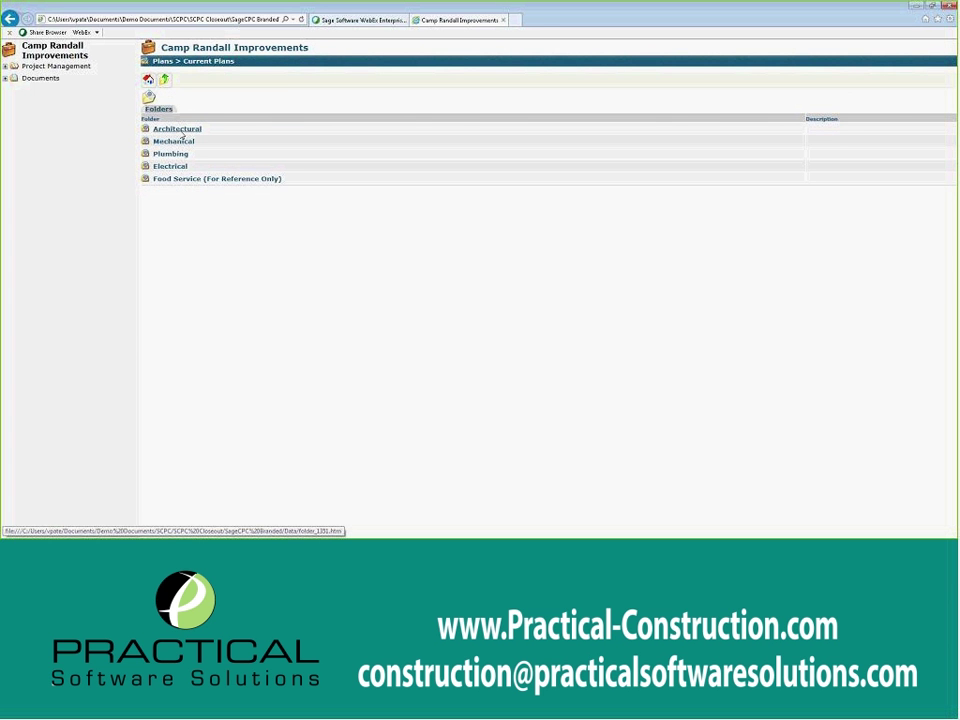
left_click(180, 130)
left_click(159, 166)
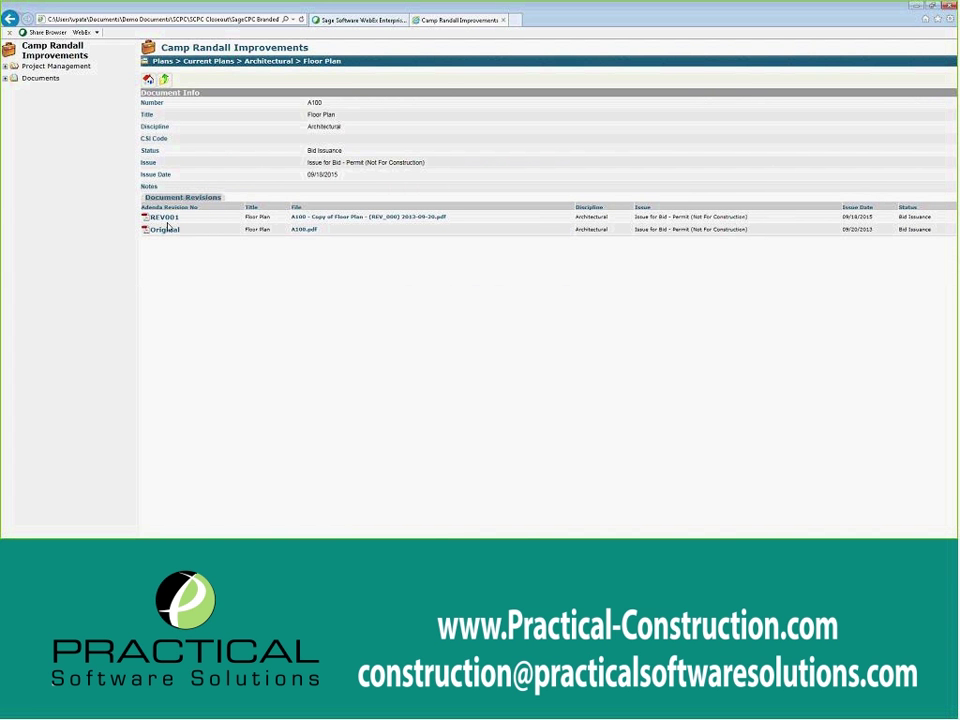
left_click(391, 219)
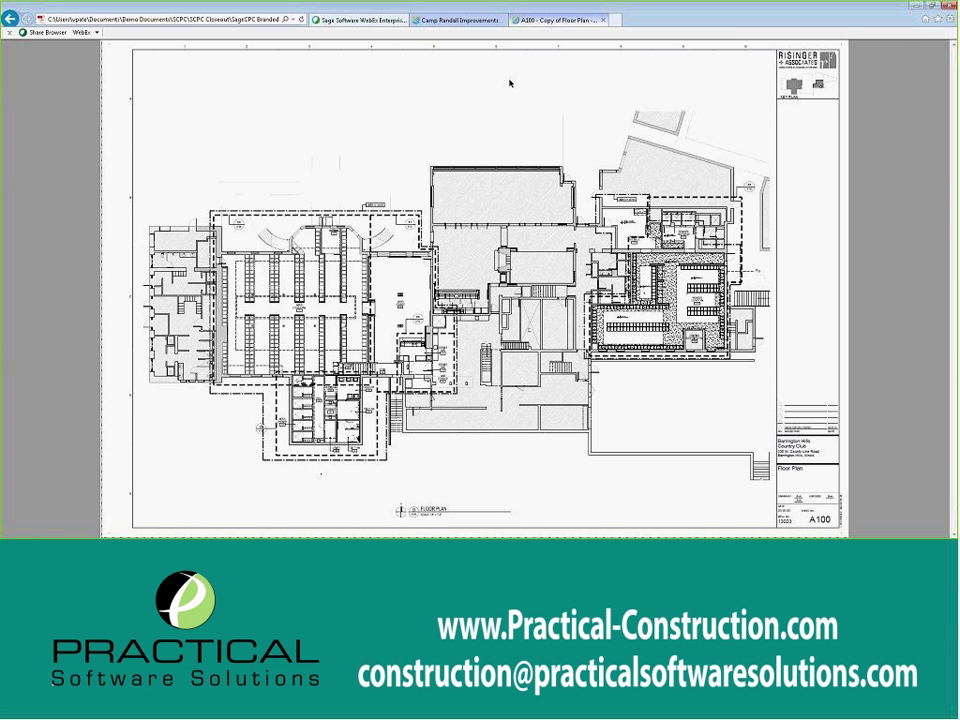
left_click(455, 19)
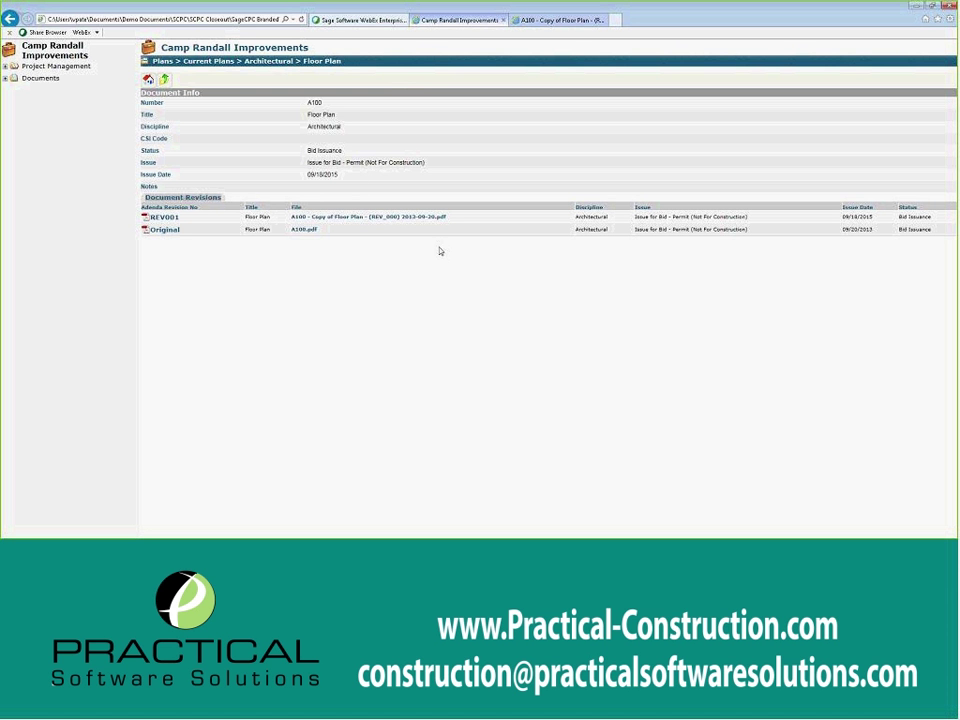
- Open the safety meeting record in the archive's Safety Meetings folder under the project management meeting minutes
left_click(58, 66)
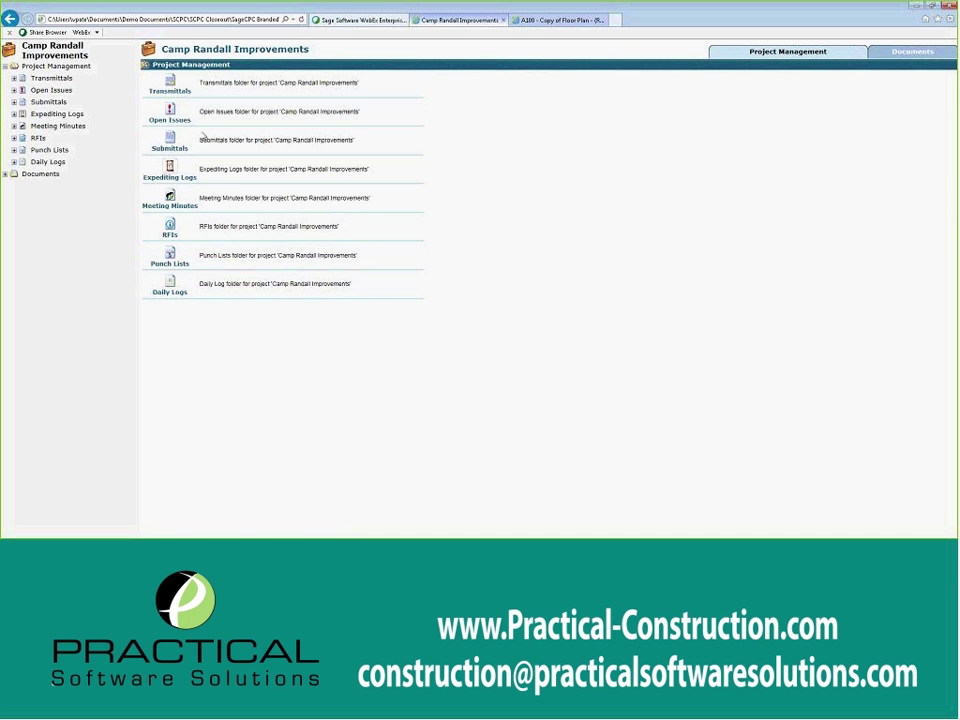
left_click(171, 212)
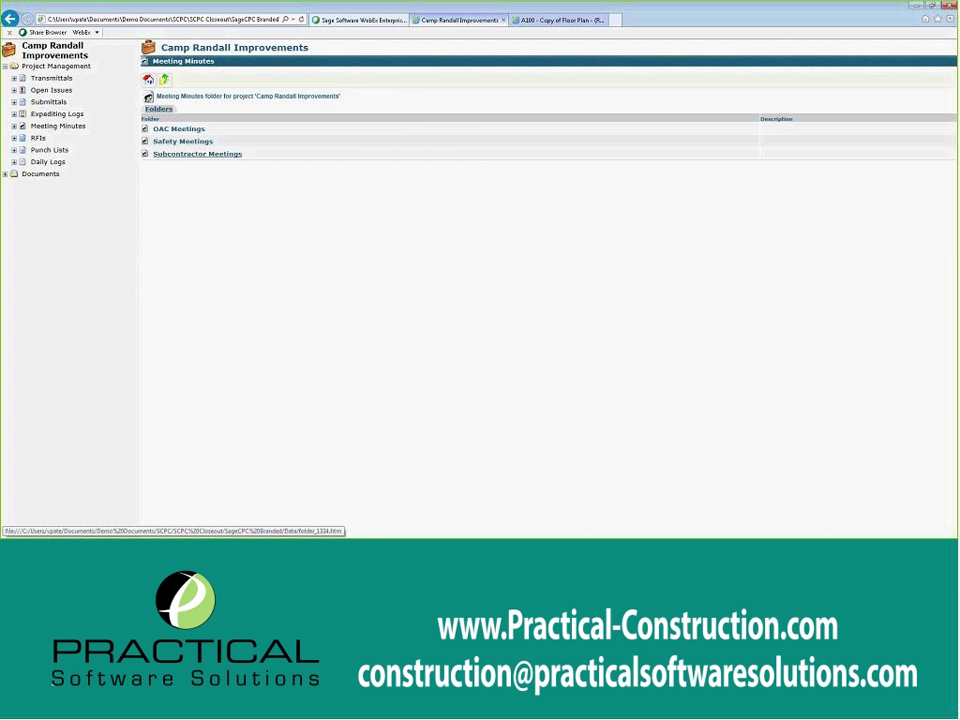
left_click(175, 142)
left_click(175, 130)
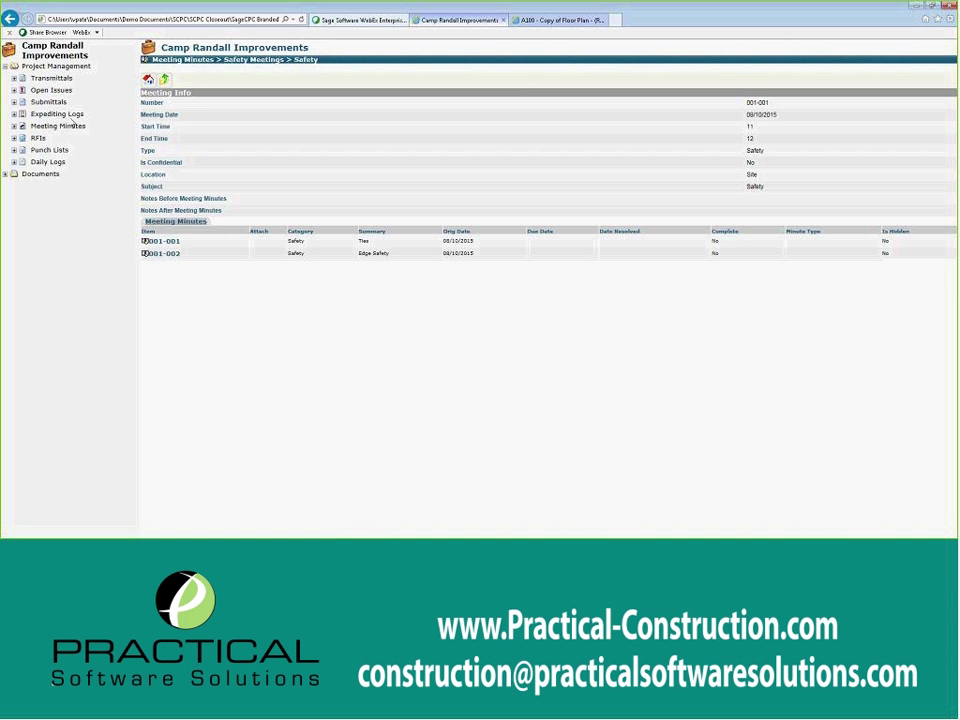
- Open contractor RFI 014 in the archive to view its details, replies and attached file
left_click(38, 137)
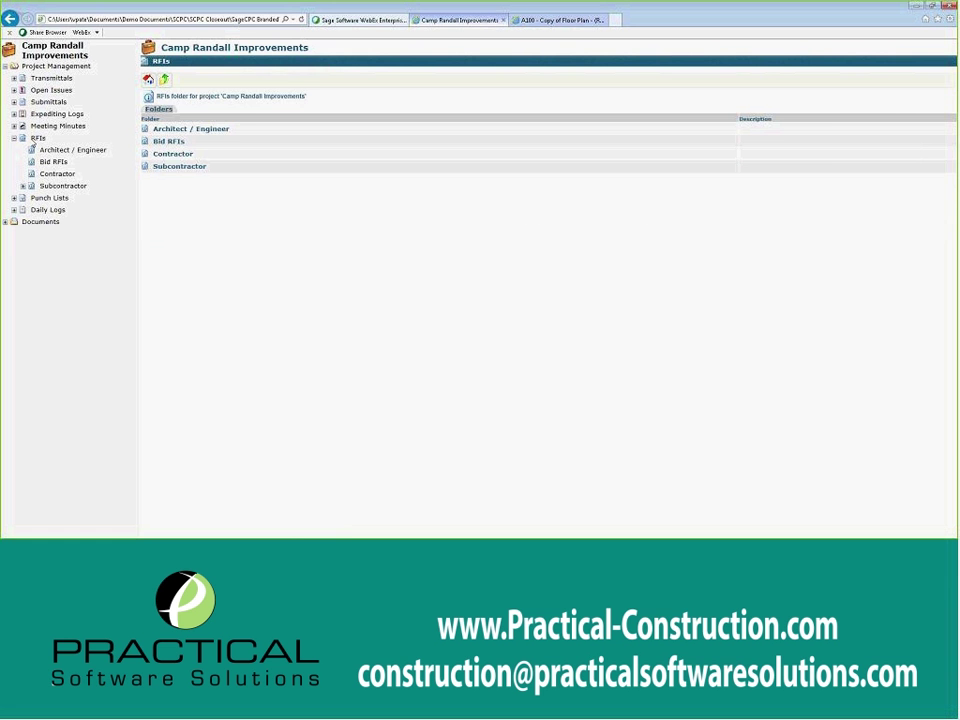
left_click(162, 156)
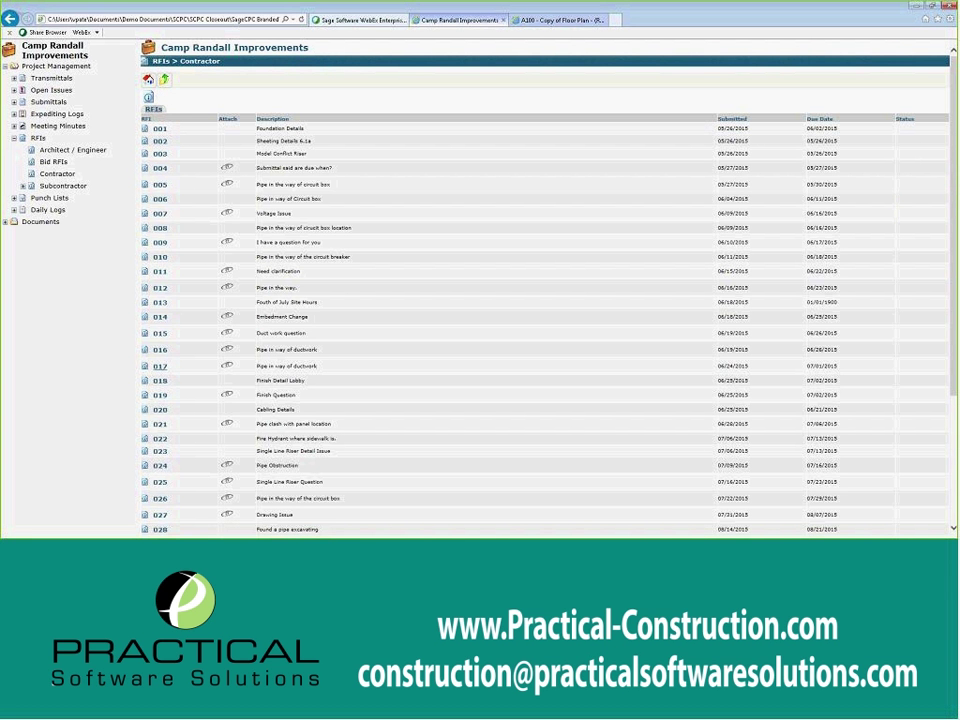
left_click(159, 317)
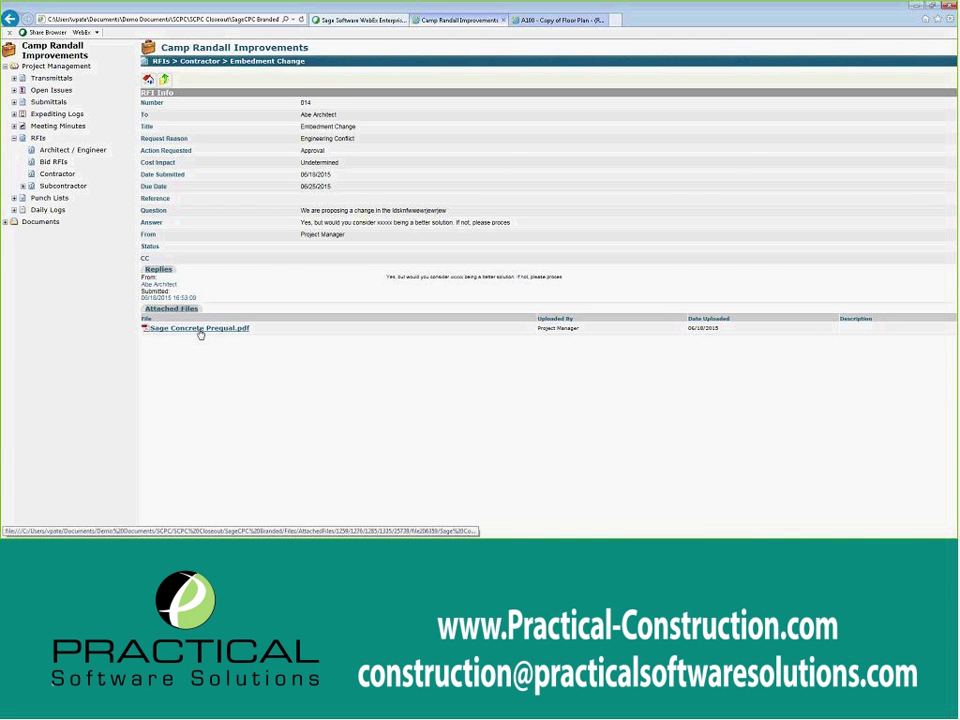